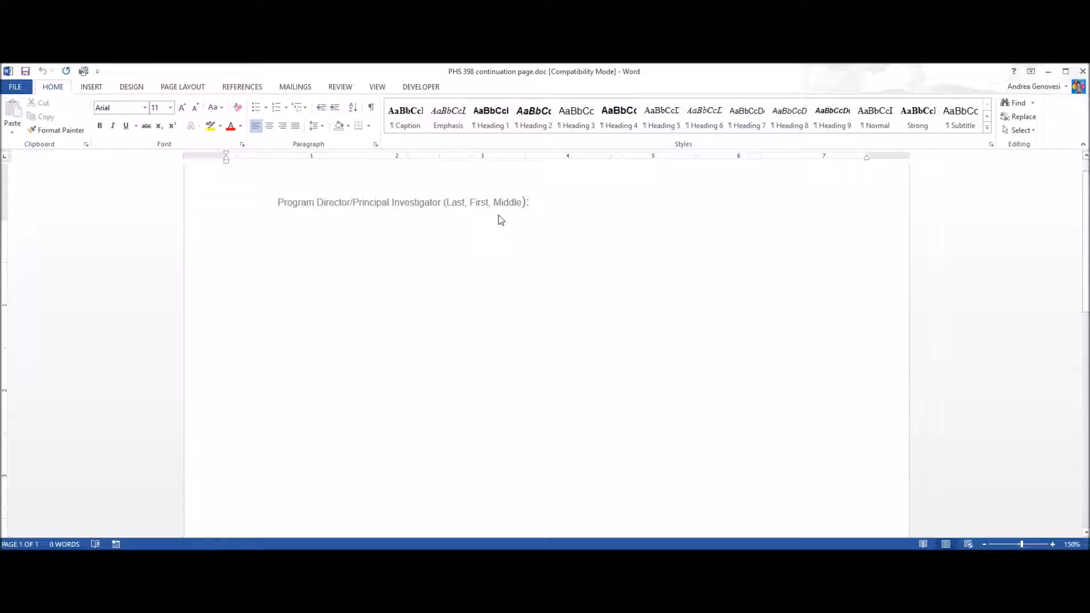
- Enter the heading APPROACH and start a multilevel list in the 1., a., i. style on the line below it
text(APPROACH)
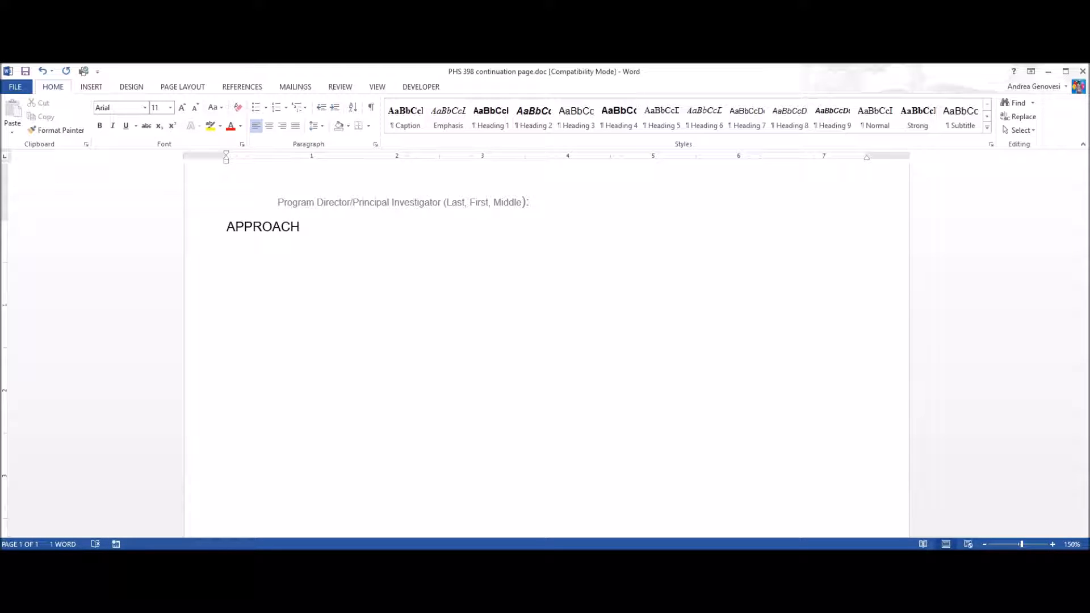
key(Return)
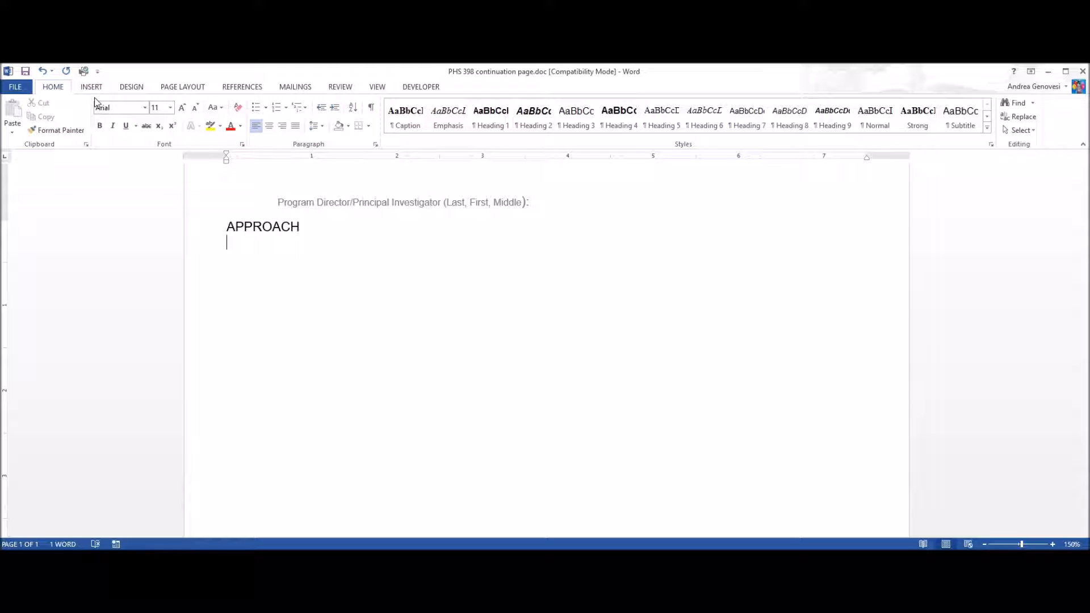
click(305, 108)
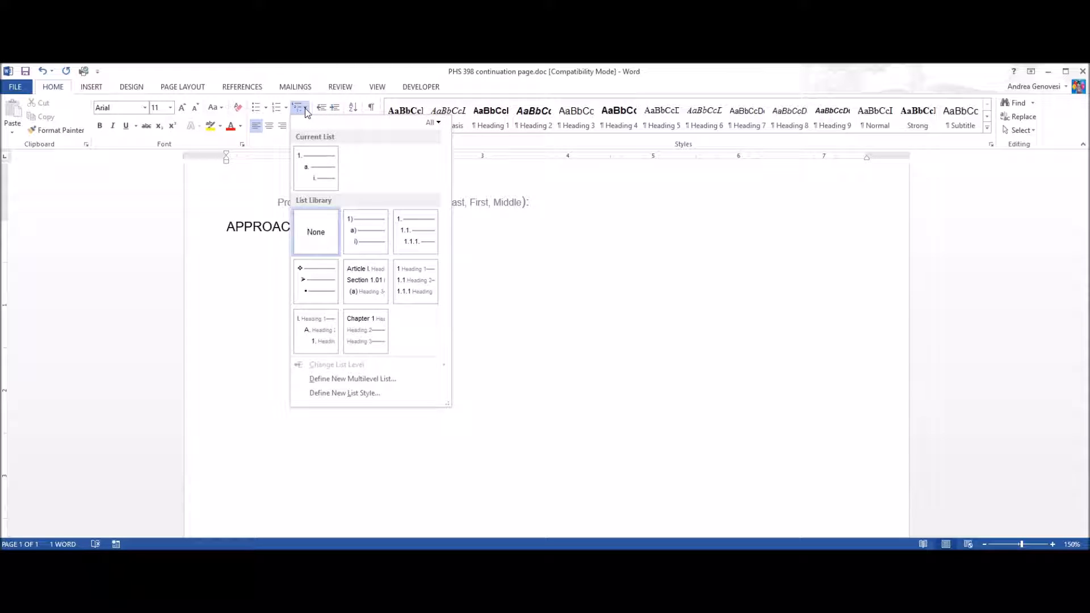
mouse_move(371, 338)
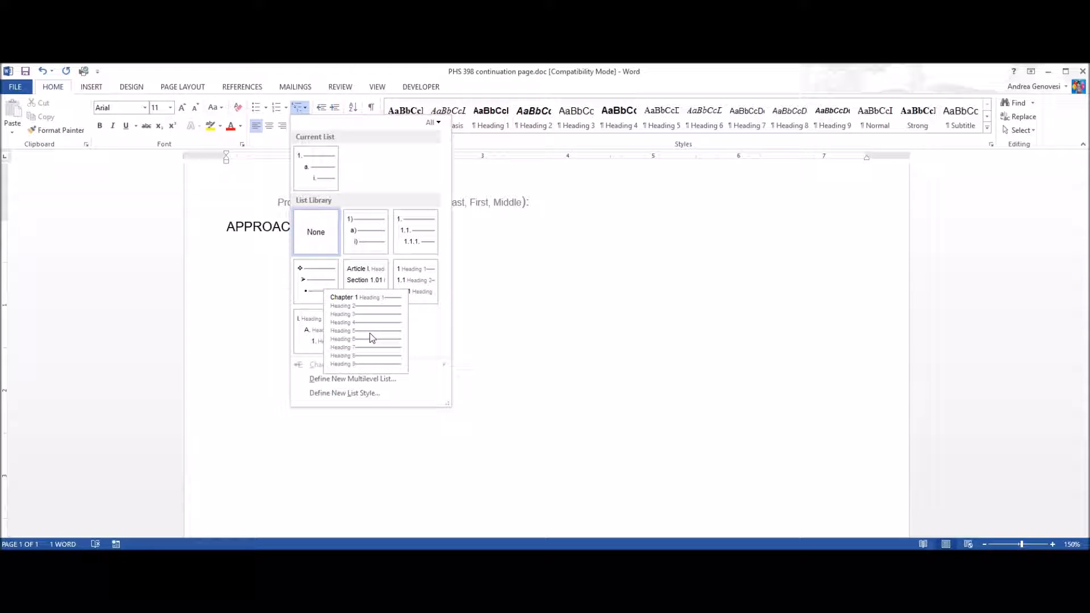
mouse_move(325, 180)
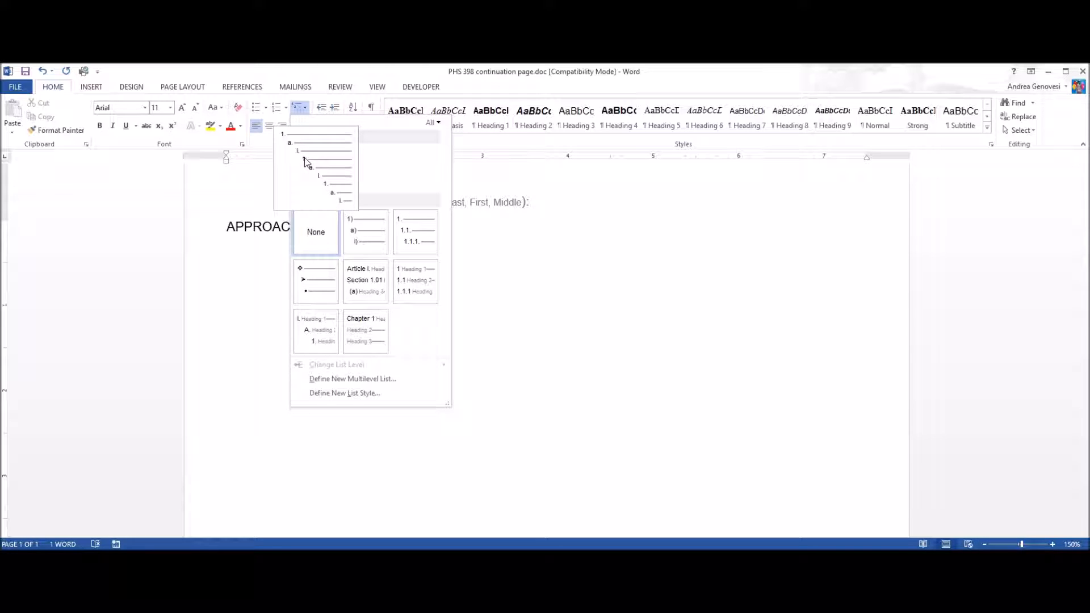
mouse_move(303, 156)
click(310, 158)
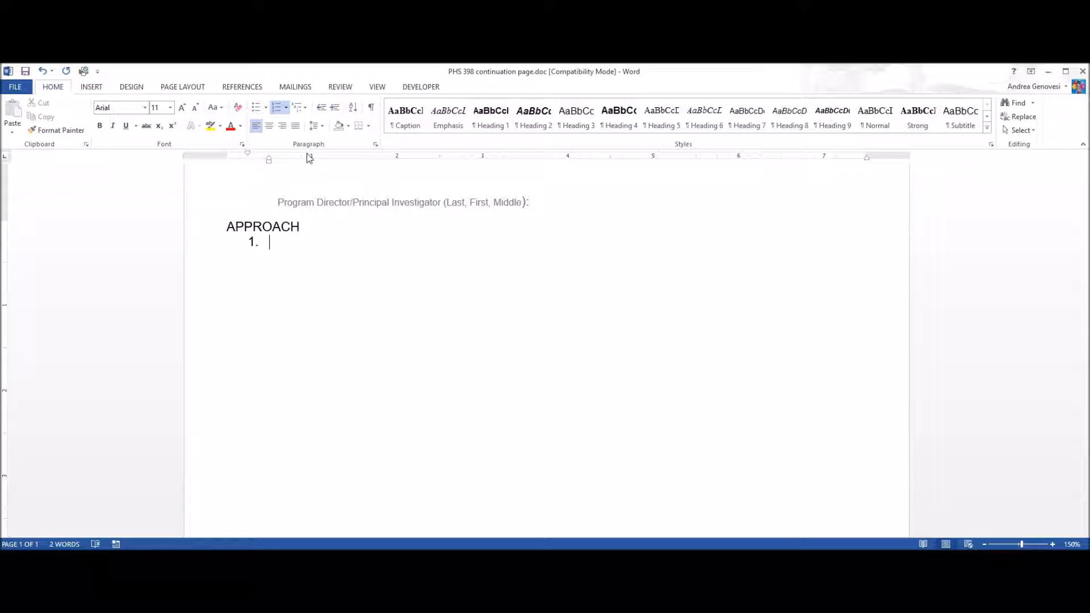
- Fill the numbered list with nine items, from "1st paragraph" through "9th paragraph"
key(ctrl+z)
click(43, 72)
text(1st paragraph)
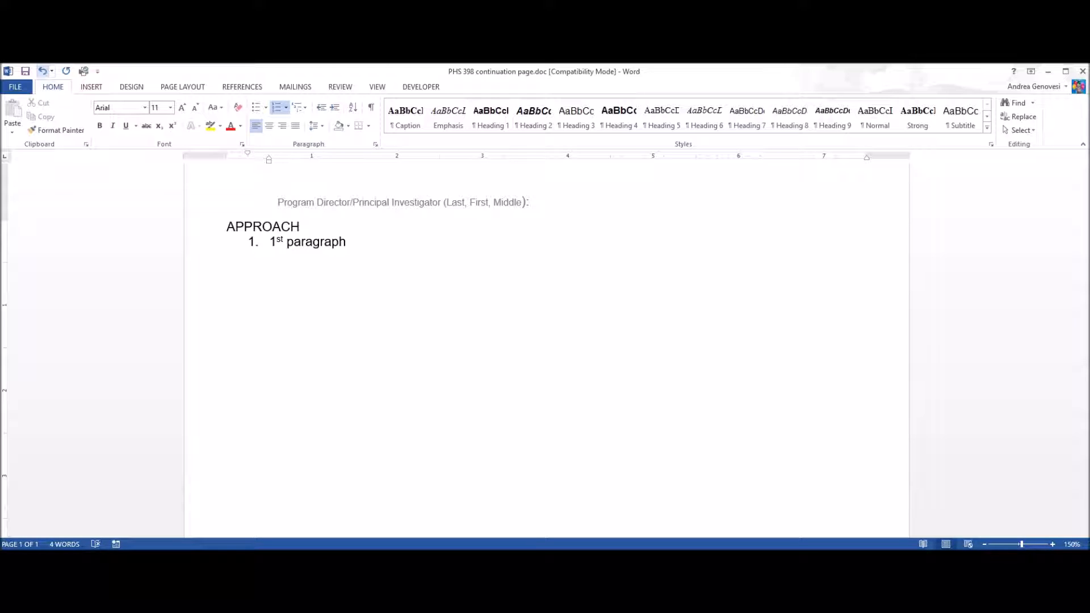
key(Return)
key(Return)
click(44, 71)
text(2nd paragraph)
key(Return)
text(3rd)
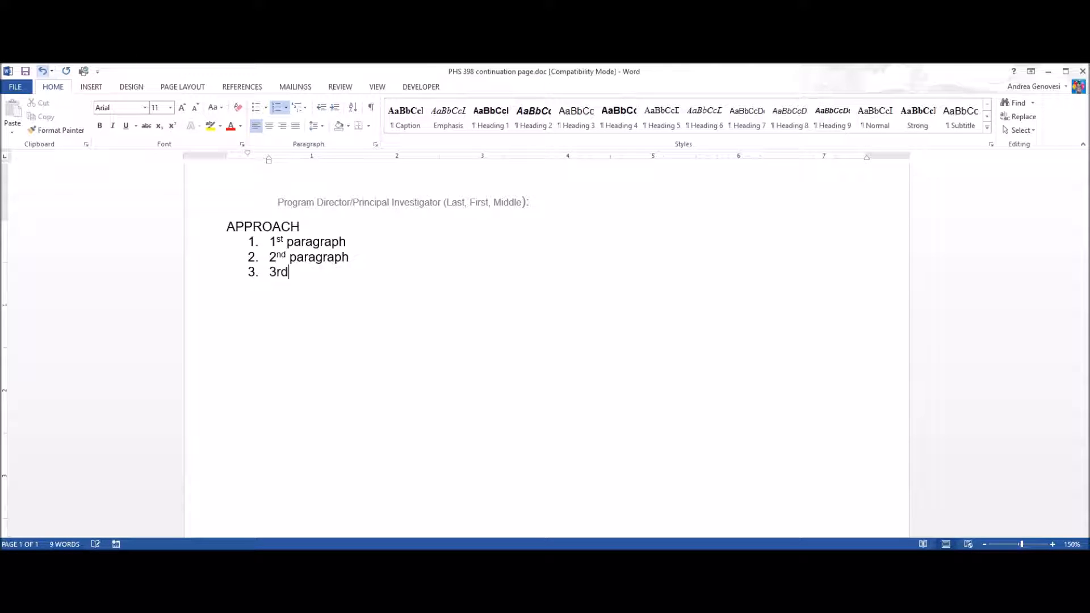
text( paragraph)
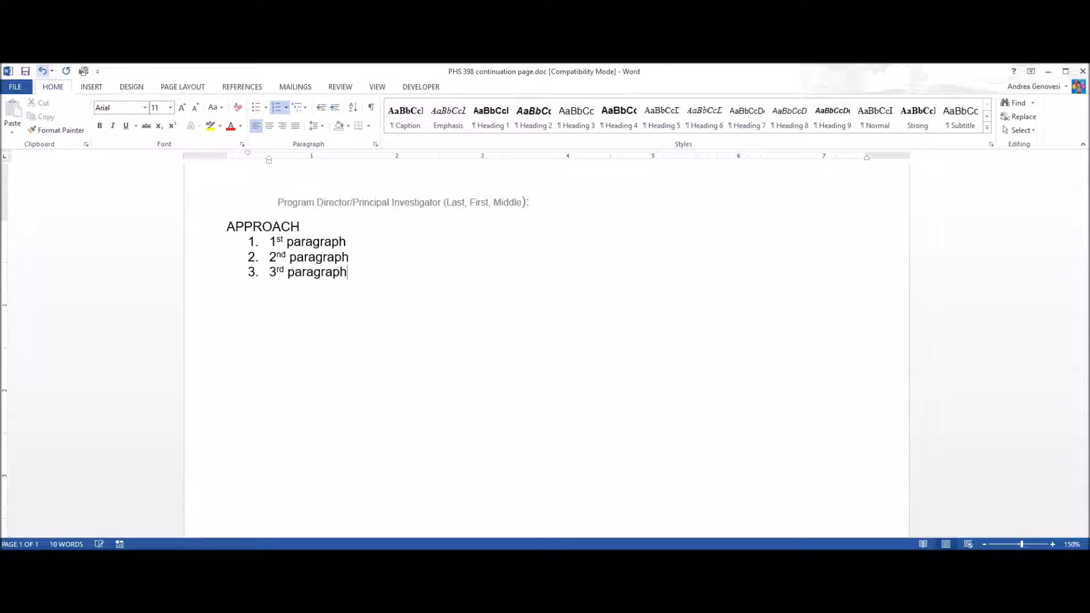
key(Return)
text(4th)
text(paragraph)
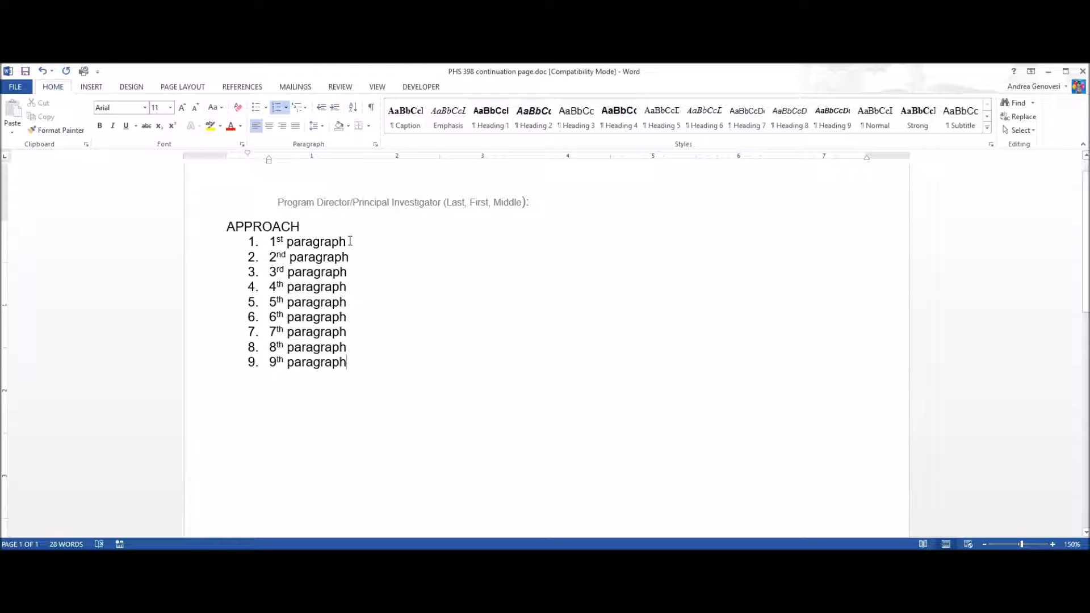
- Add a second-level item under "1st paragraph" with the guidance on briefly reminding the reviewers of the proposal's innovation/novelty
key(Return)
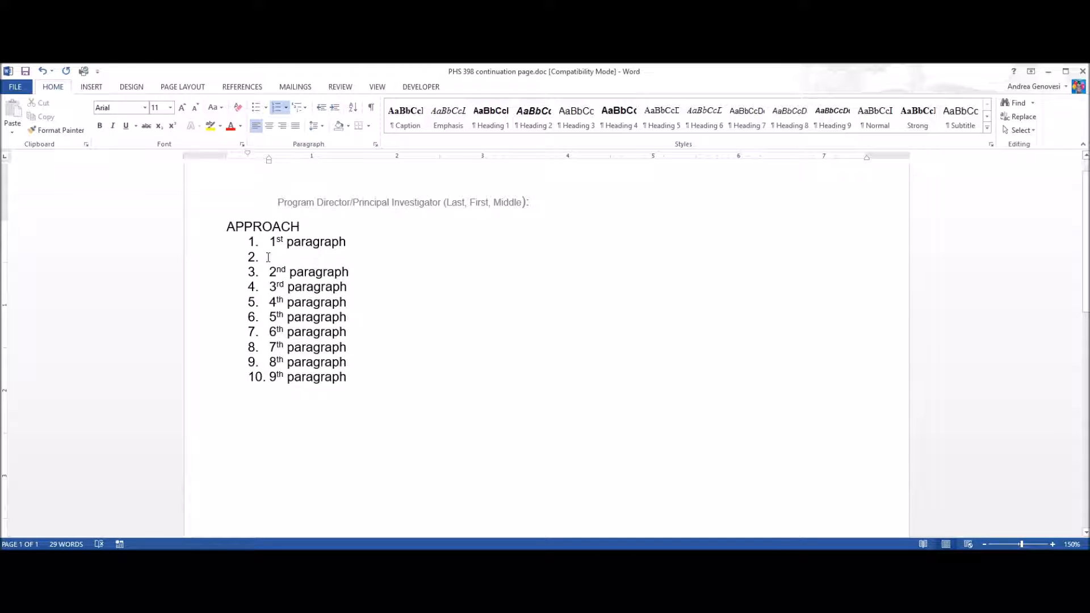
key(Tab)
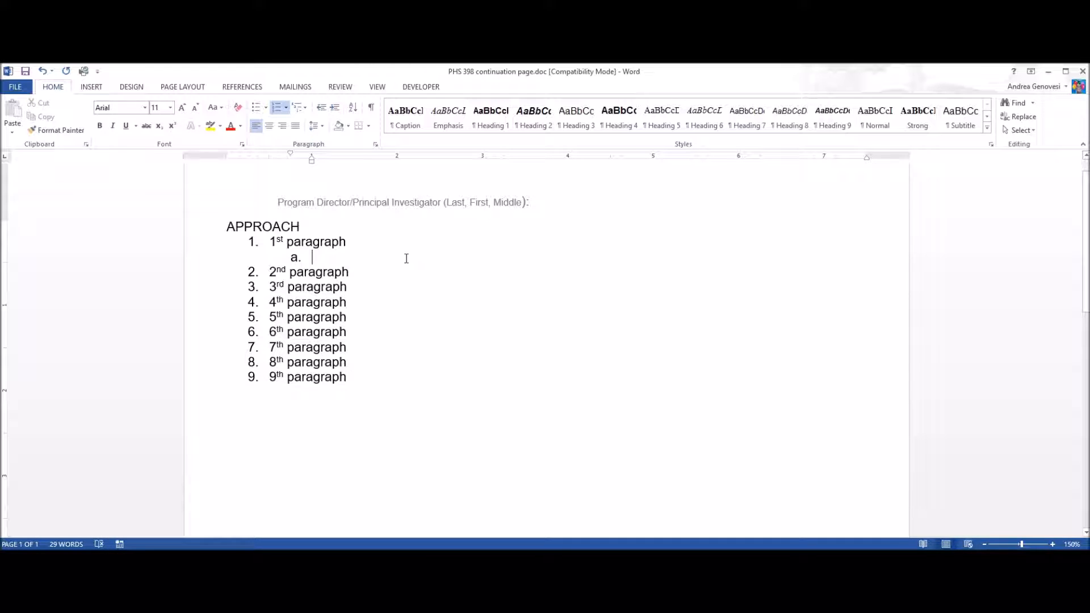
click(42, 71)
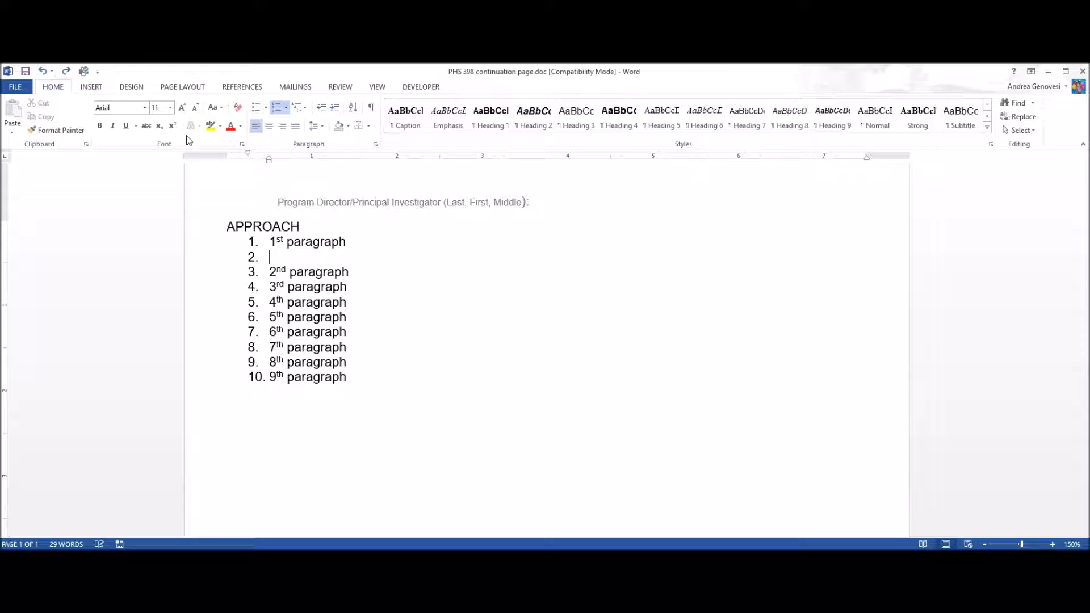
click(335, 109)
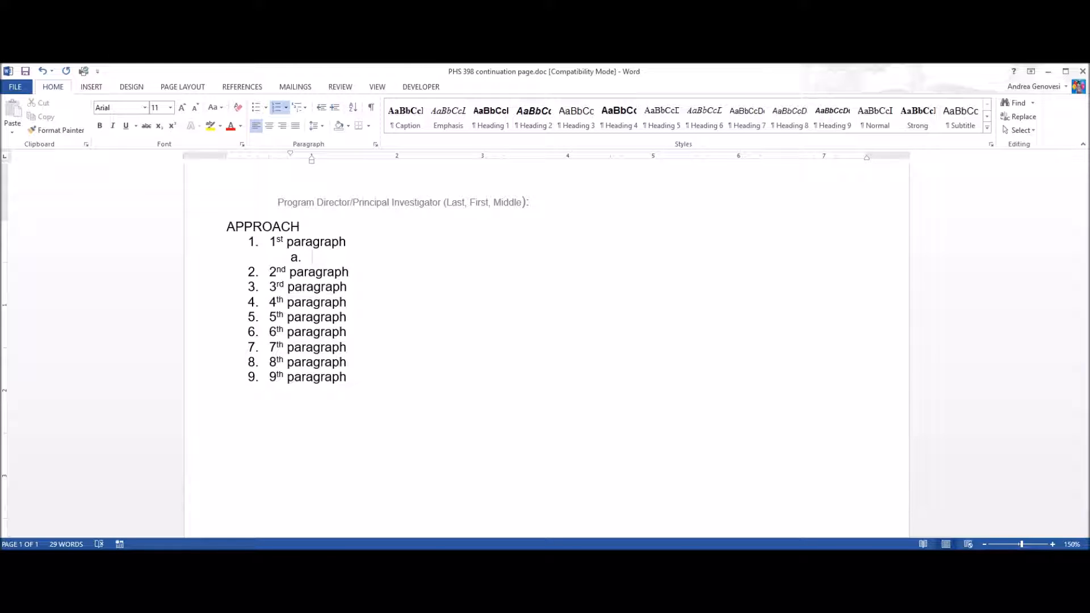
text(Briefly remind the reviewers of your proposal’s innovation/novelty (e.g., "Our approach is based on the novel discovery that prolonged MV [mechanical ventilation] of preterm lambs leads to epigenetic changes in the lung.").  [I define "briefly" as 1 paragraph, 3-4 sentences, and each sentence ≤20 words, using Arial 12-point font])
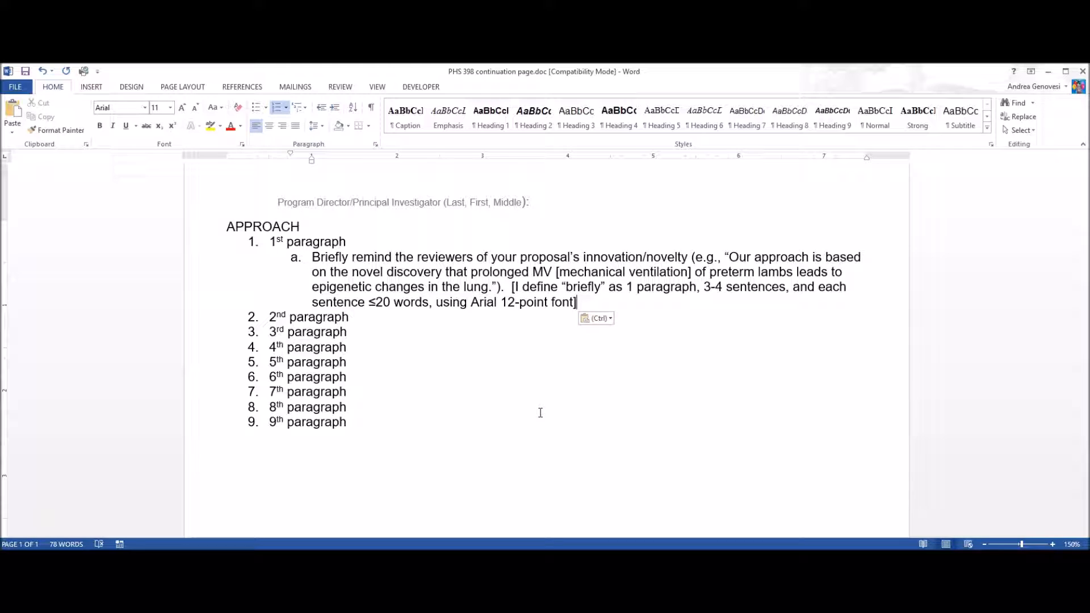
- Add a second-level item under "2nd paragraph" reading "Copy-and-paste the Specific Aims from the Specific Aims page"
click(354, 318)
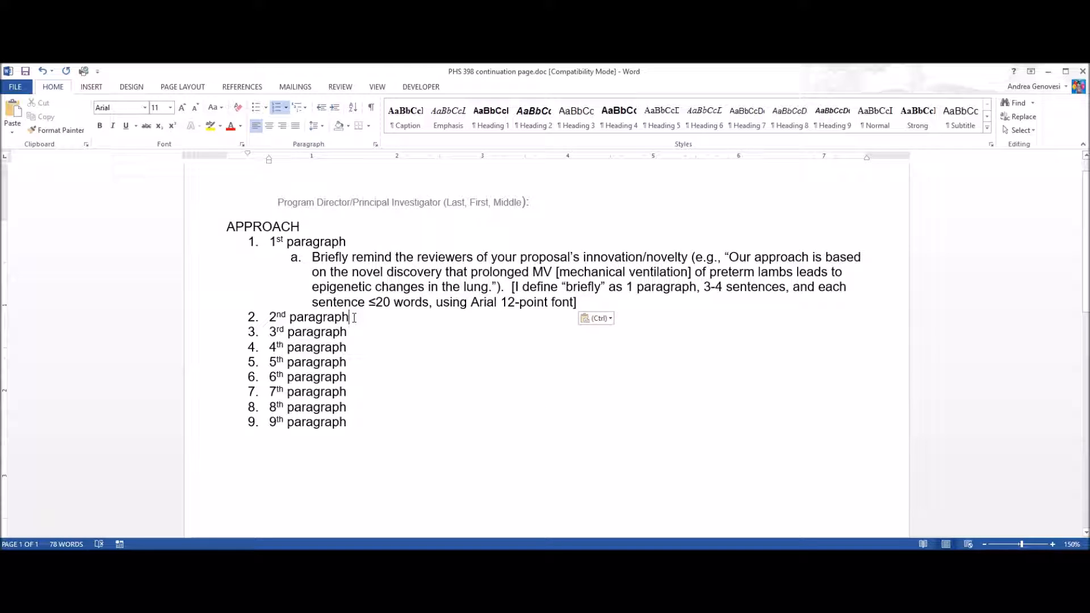
key(Return)
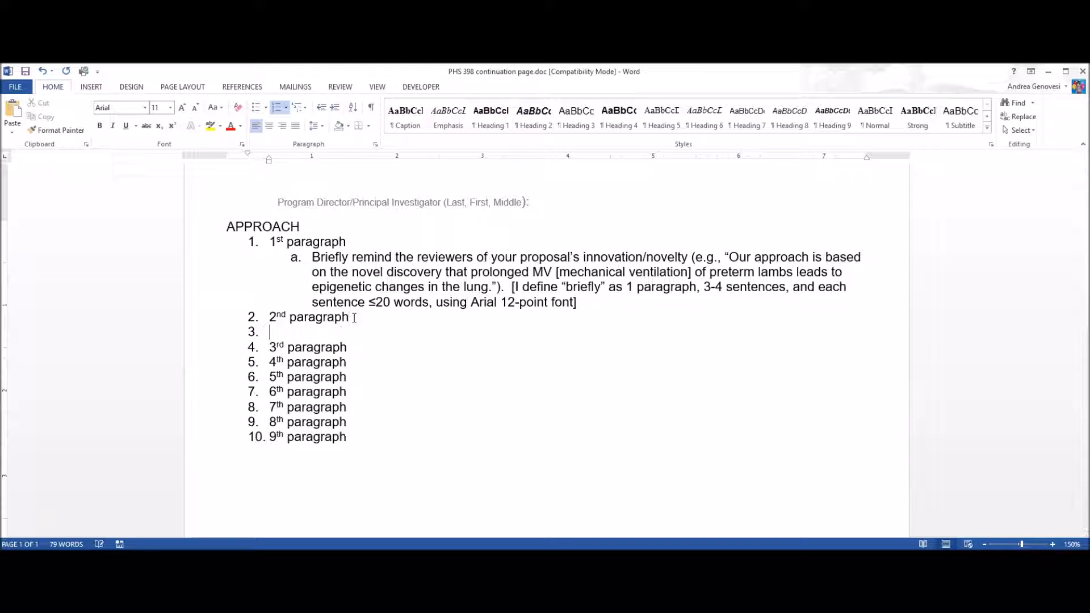
key(Tab)
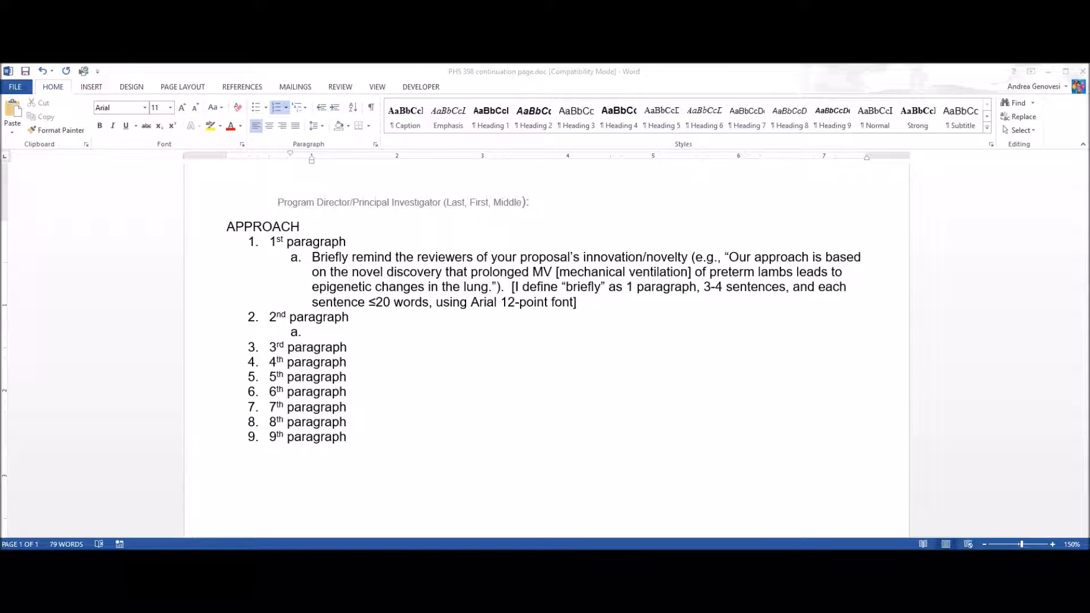
text(Copy-and-paste the Specific Aims from the Specific Aims page)
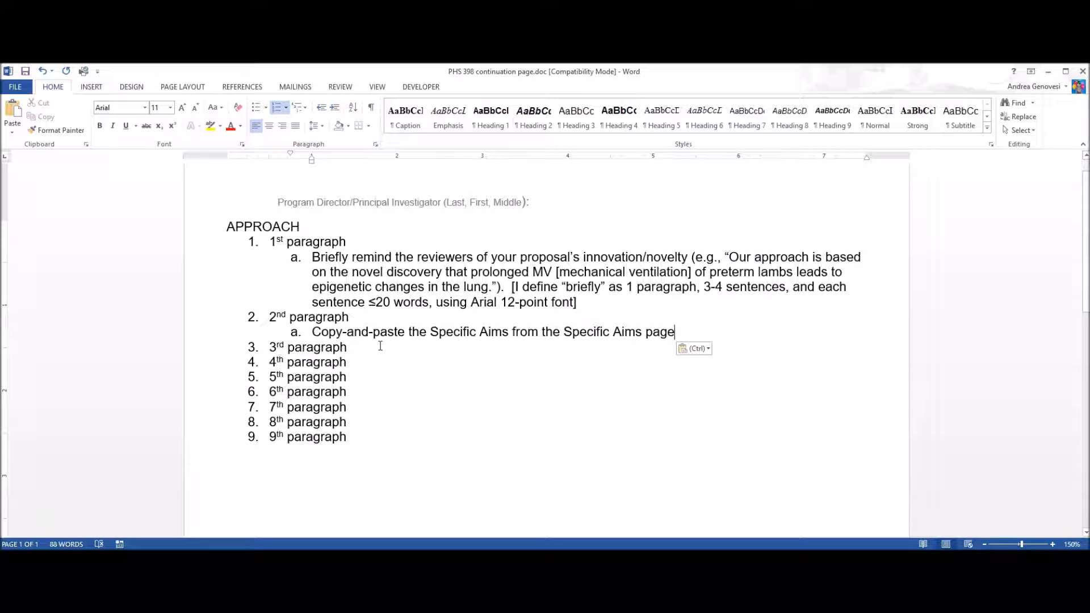
- Add a second-level item under "3rd paragraph" and paste, as text only, the guidance on providing a table/flow chart of the Specific Aims
click(359, 347)
key(Return)
key(Tab)
right_click(316, 364)
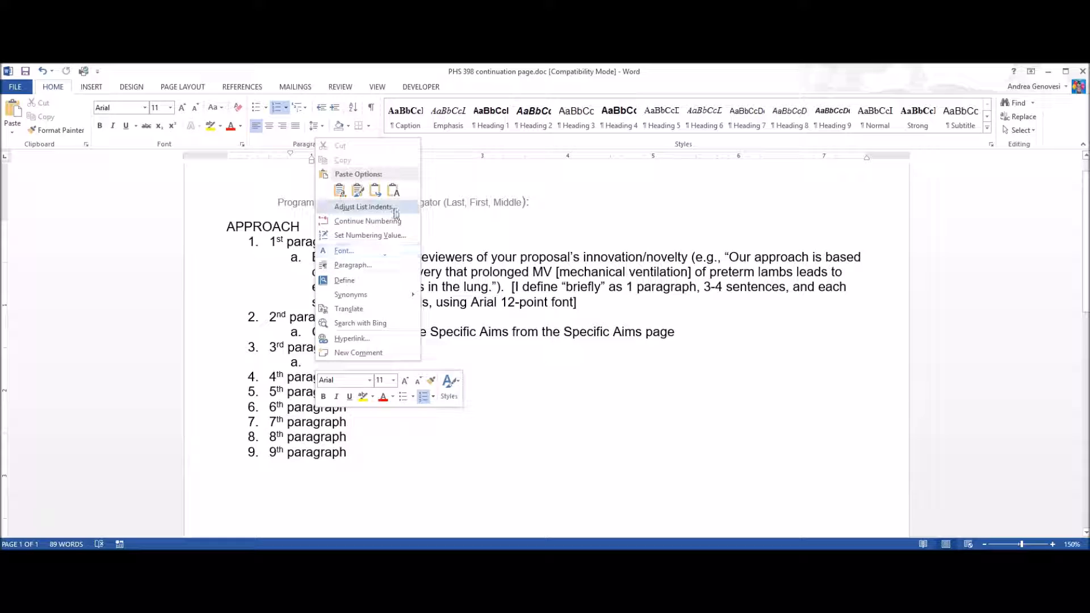
click(394, 190)
click(394, 190)
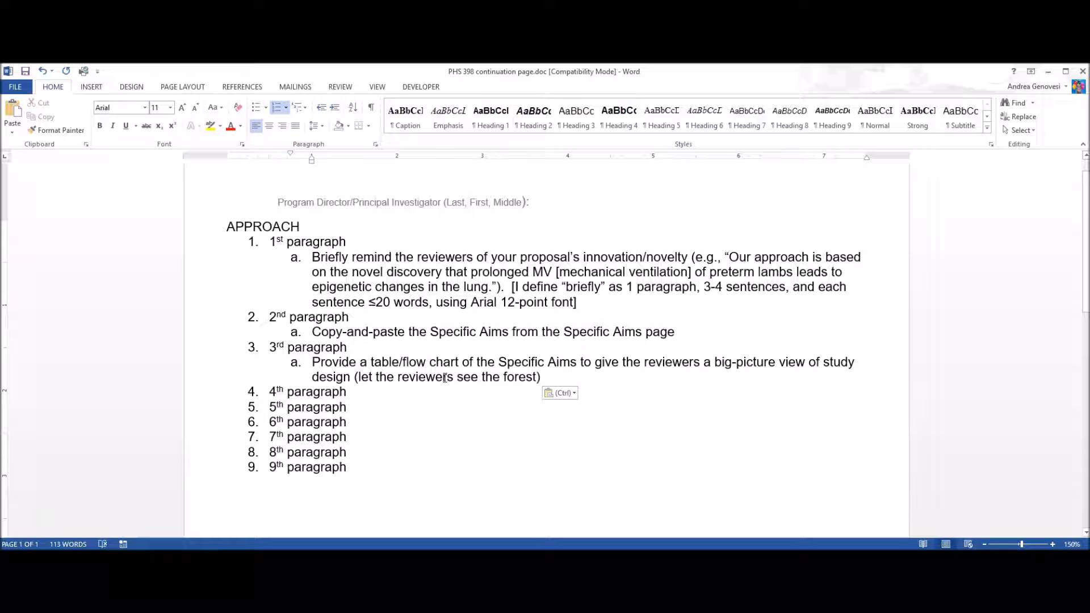
- Add a second-level item under "4th paragraph" and paste, as text only, the guidance on the human subjects overview paragraph
click(353, 396)
key(Return)
key(Tab)
right_click(318, 407)
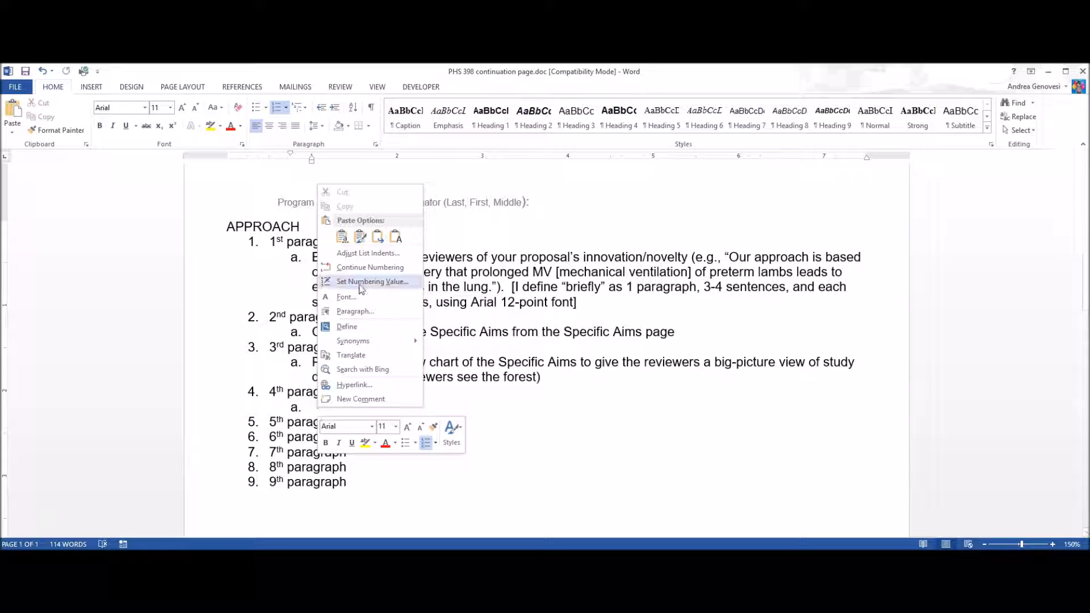
click(395, 241)
- Add a second-level item under "5th paragraph" and paste the Specific Aim 1 outline there as text only
click(528, 473)
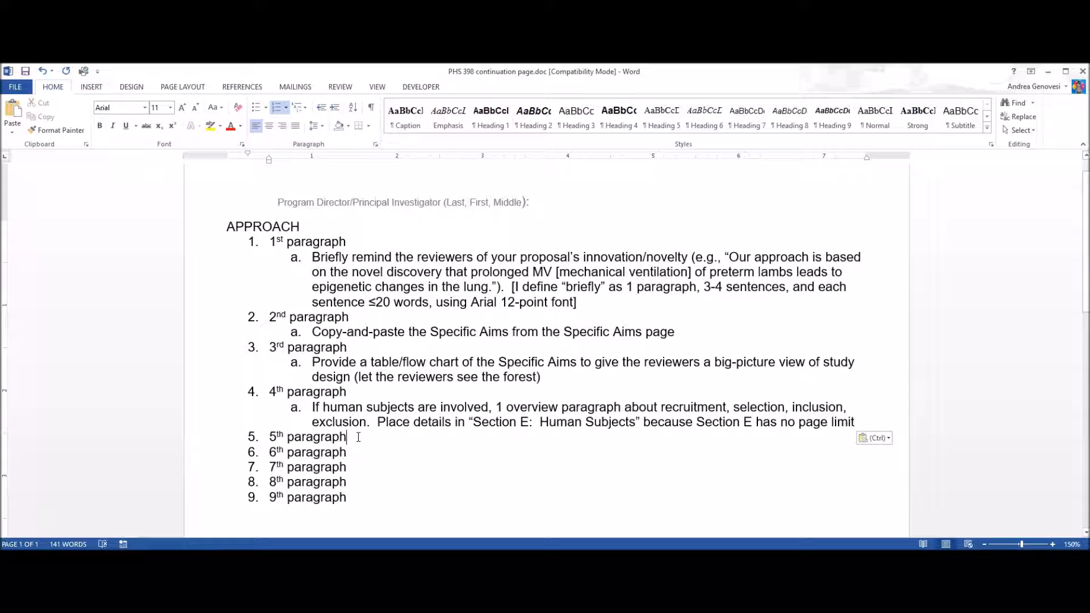
key(Return)
right_click(324, 453)
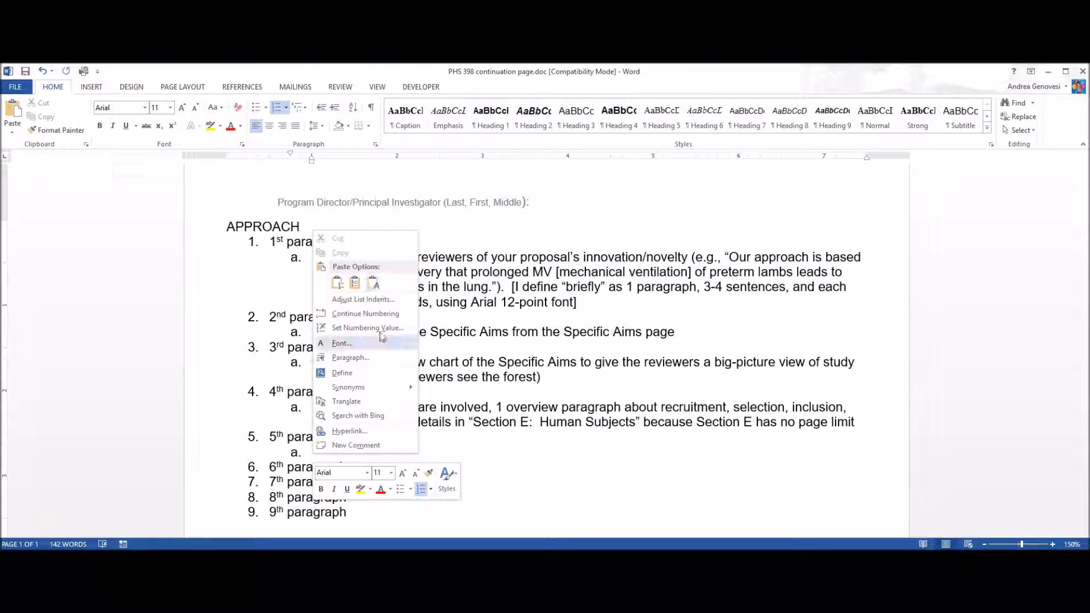
click(377, 284)
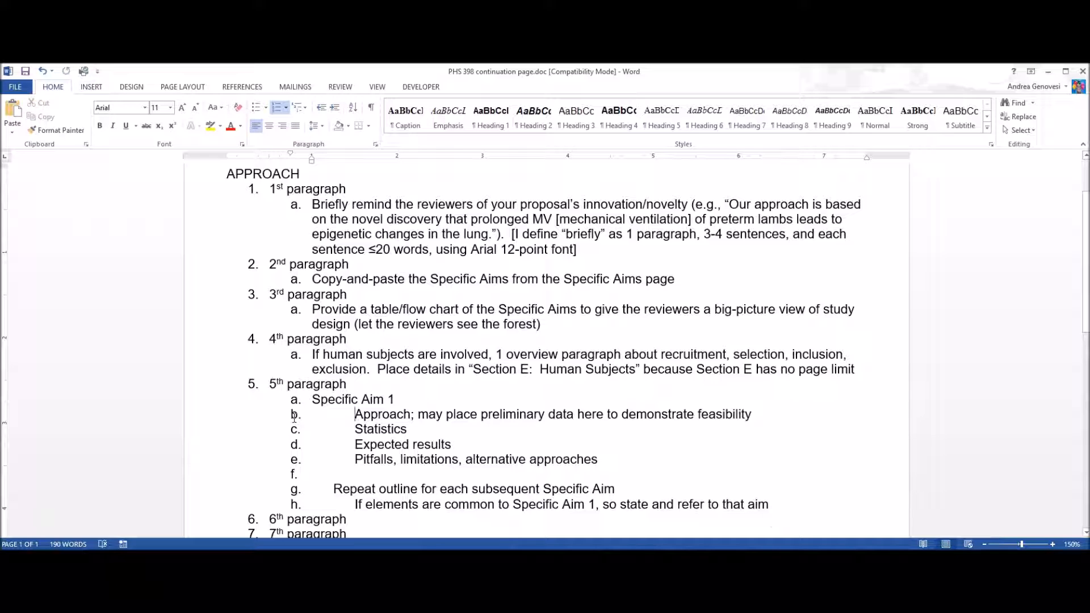
- Remove the list letters and extra indents from the Approach, Statistics, Expected results and Pitfalls lines and the blank line below Specific Aim 1
key(BackSpace)
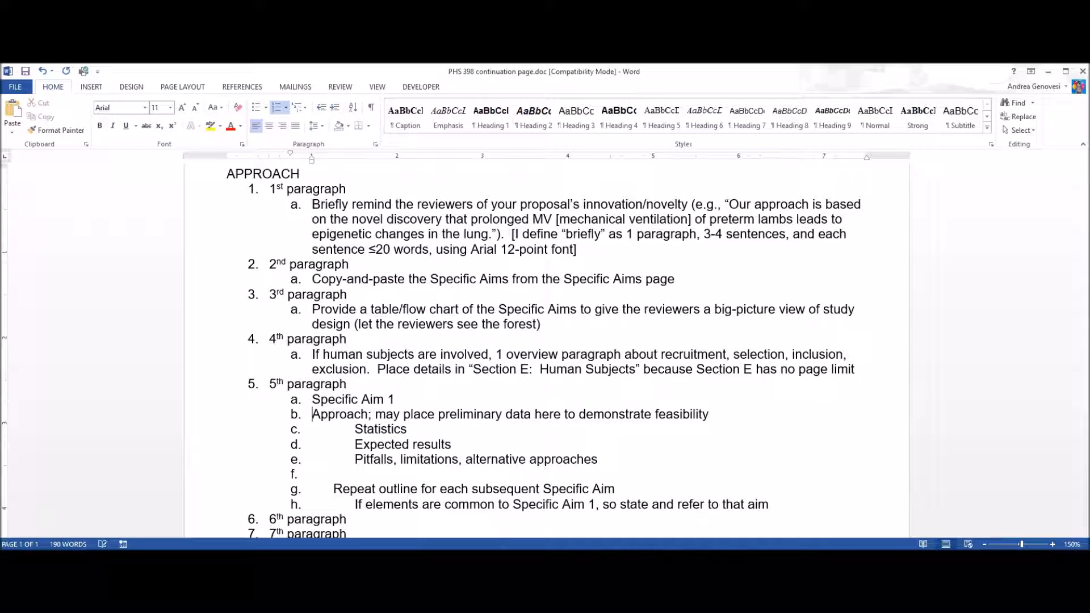
key(BackSpace)
key(BackSpace)
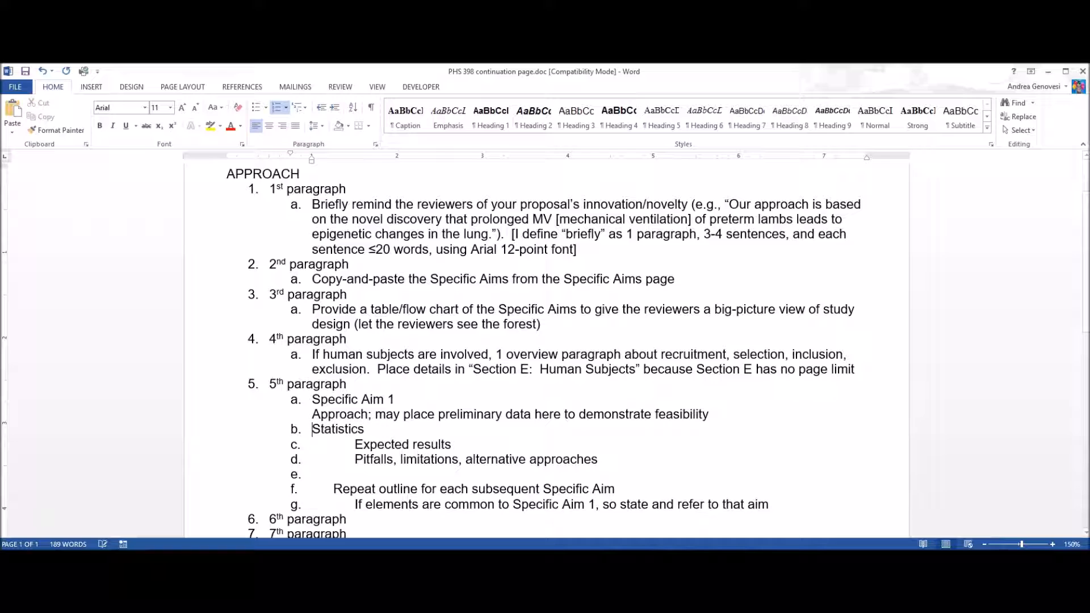
key(BackSpace)
key(BackSpace)
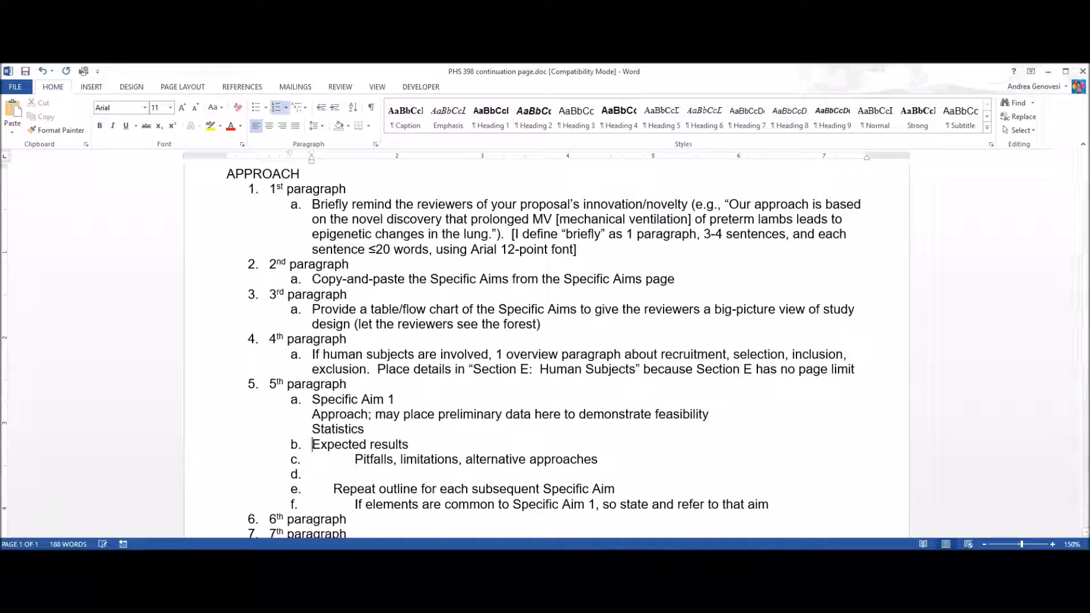
key(BackSpace)
key(BackSpace)
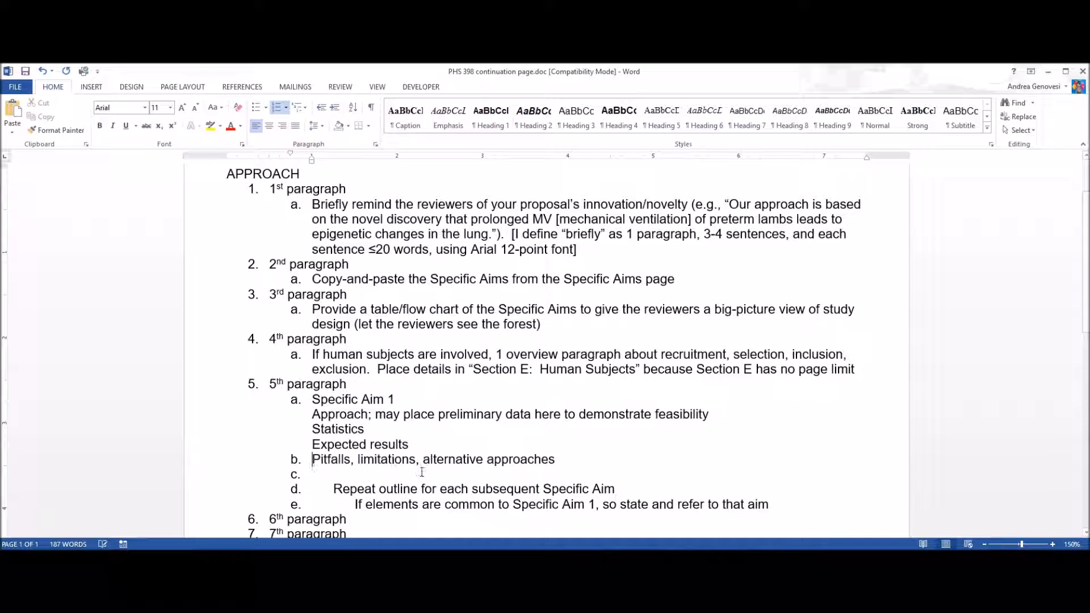
click(351, 472)
key(BackSpace)
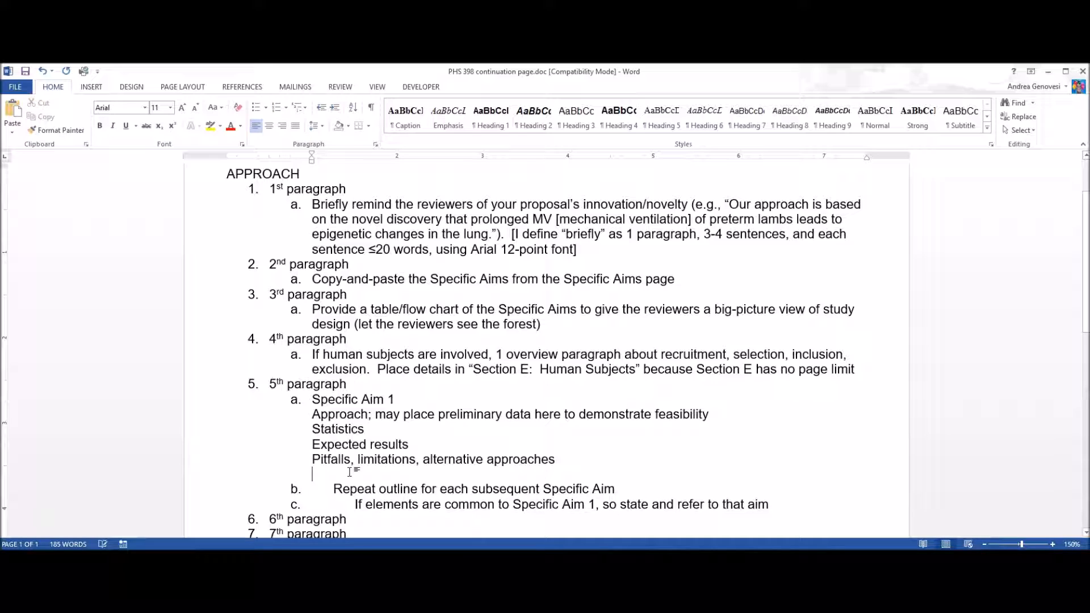
- Remove the list letters and extra indents from the "Repeat outline" and "If elements are common" lines under "5th paragraph"
click(335, 490)
key(BackSpace)
key(BackSpace)
key(Down)
key(BackSpace)
key(BackSpace)
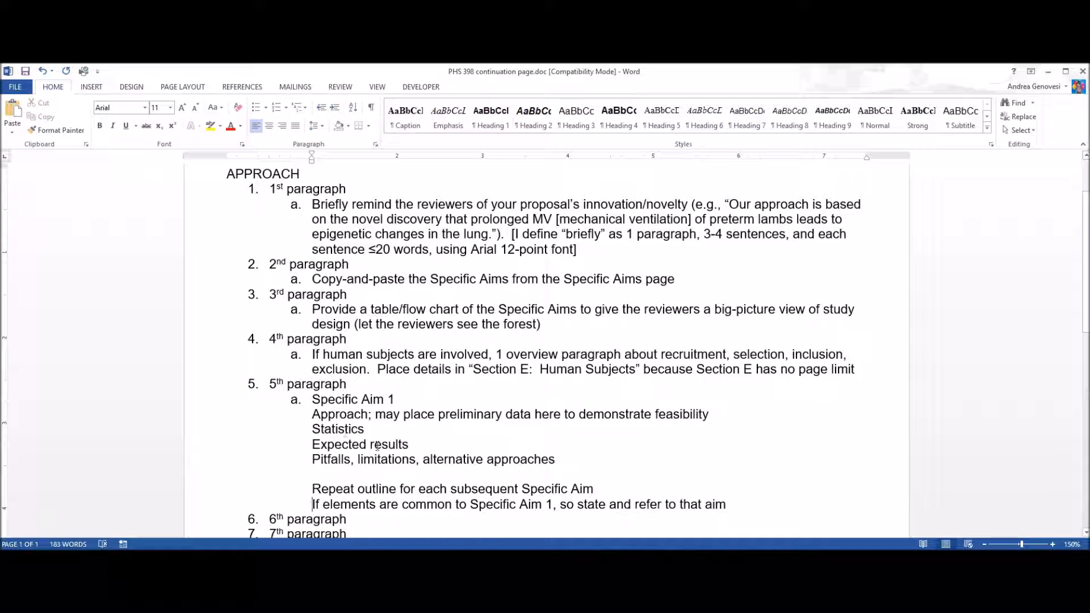
- Add a second-level item under "6th paragraph" and paste, as text only, the guidance on detailed methods
scroll(382, 467, down, 1)
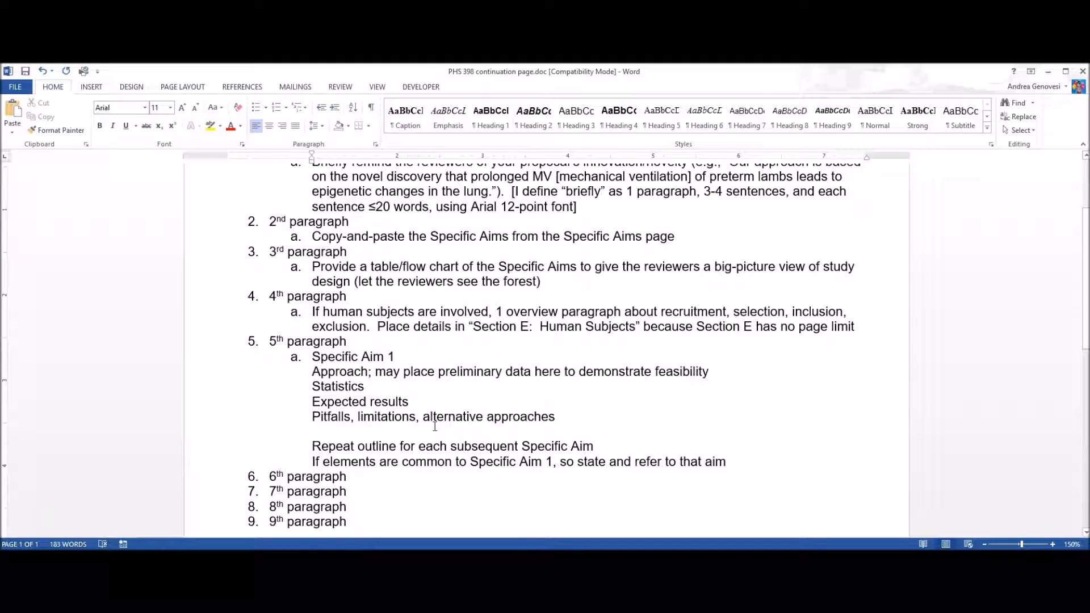
scroll(435, 426, down, 1)
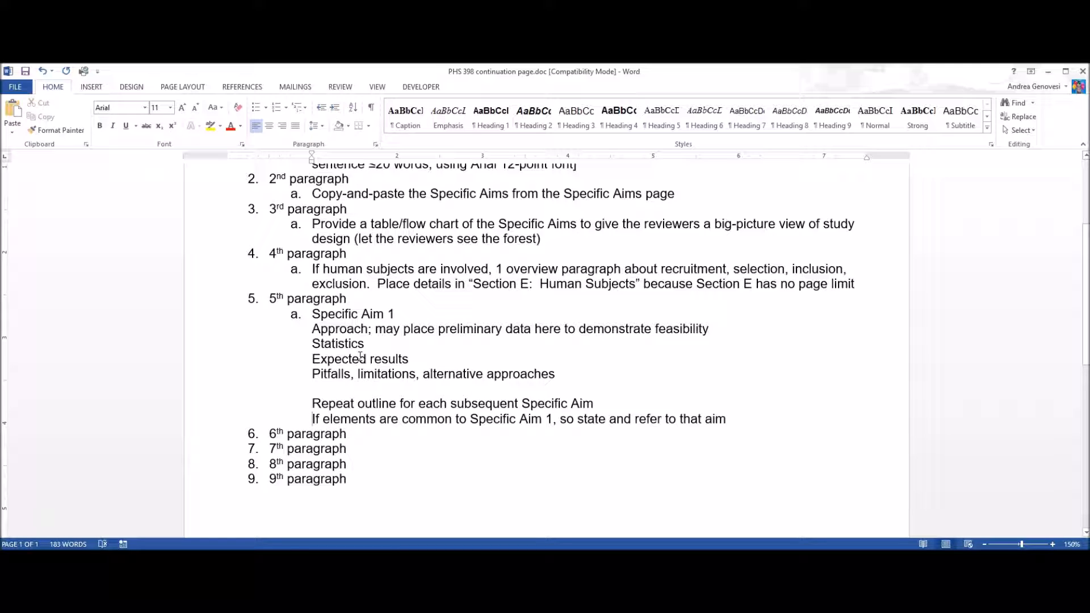
click(353, 436)
key(Return)
key(Tab)
right_click(313, 449)
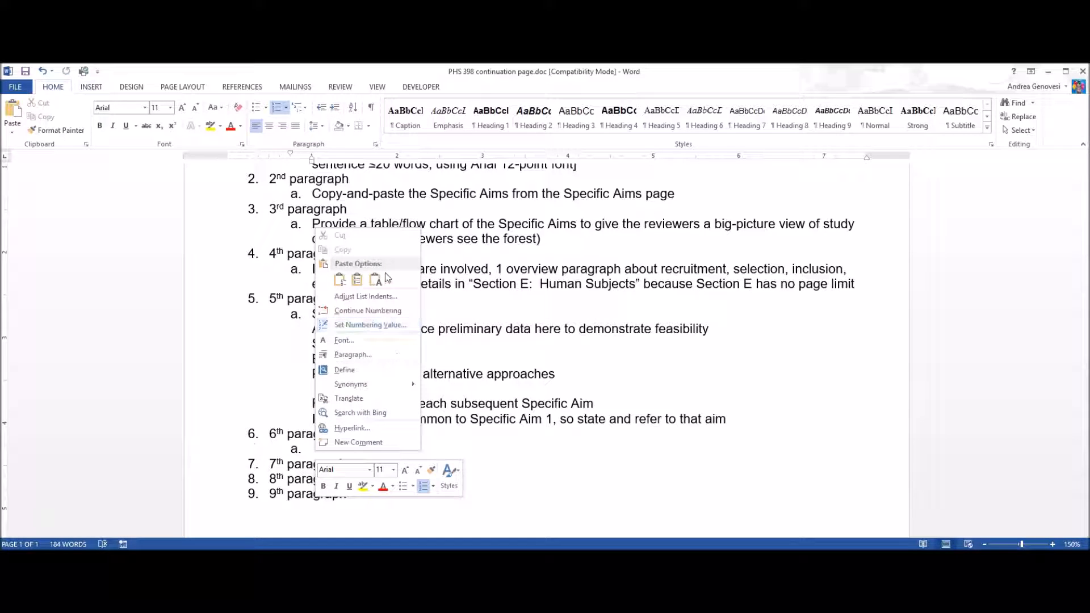
click(388, 280)
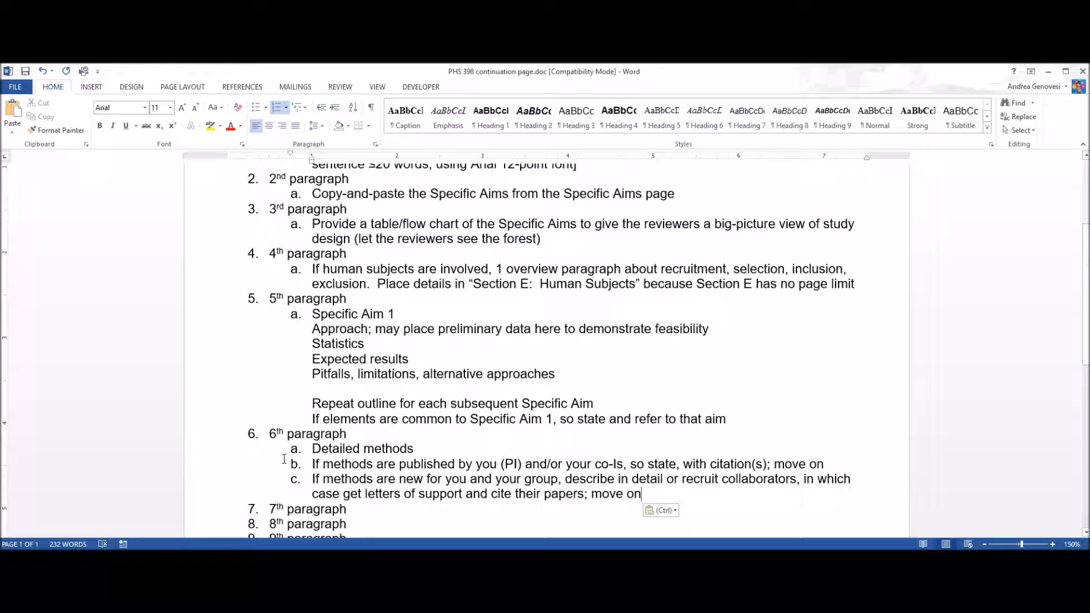
- Remove the list letters from the two "If methods are" lines under "6th paragraph", keeping them aligned with "Detailed methods"
click(314, 464)
key(BackSpace)
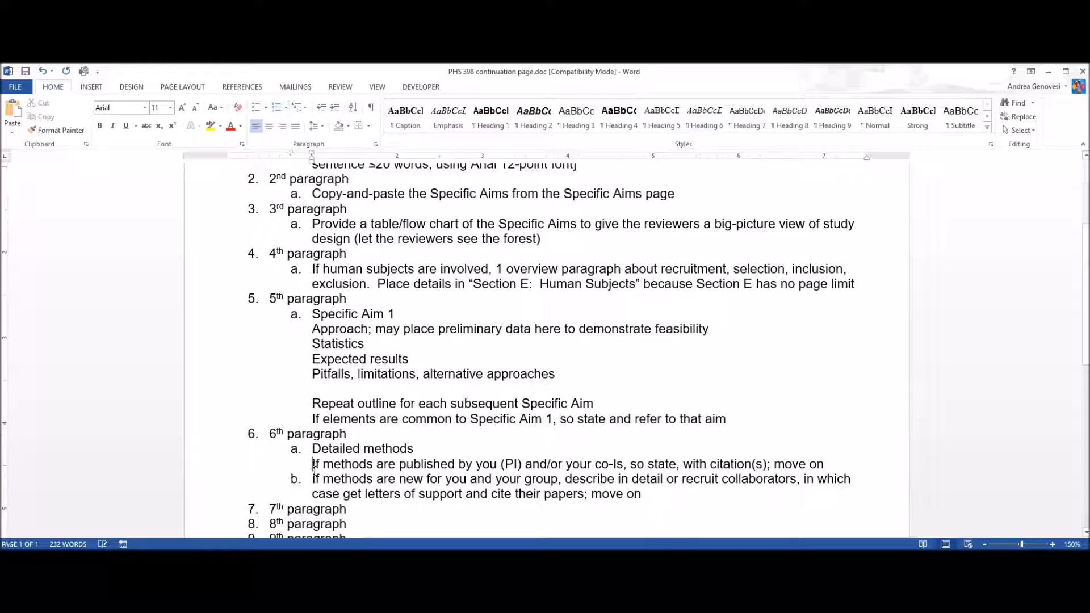
click(314, 478)
key(BackSpace)
- Append "Next-to-final paragraph" to the "7th paragraph" heading and add the second-level item "Timeline (graphic or words)" under it
scroll(457, 459, down, 3)
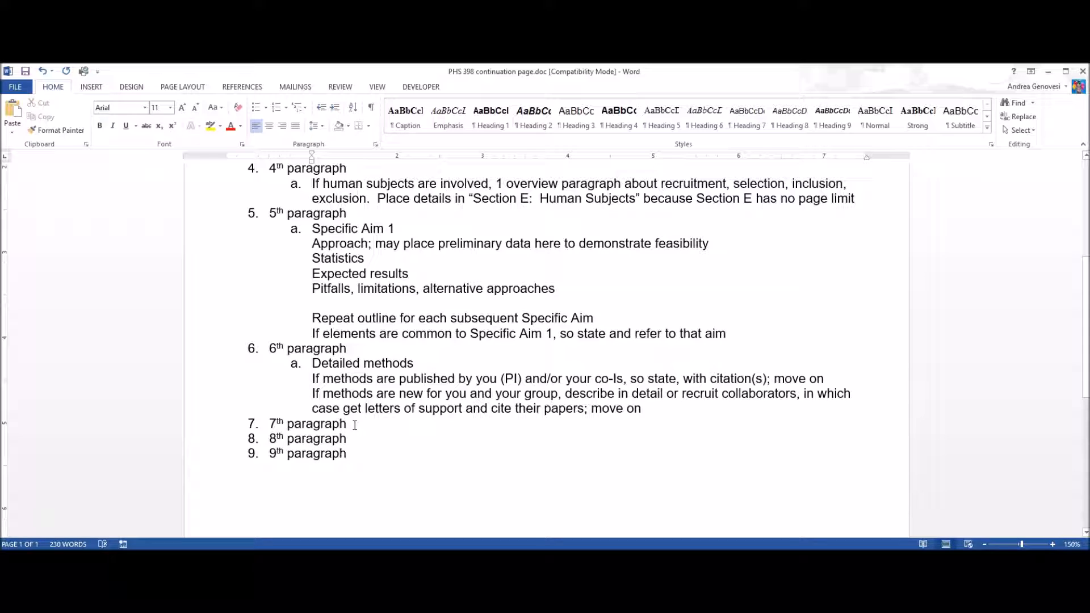
key(Return)
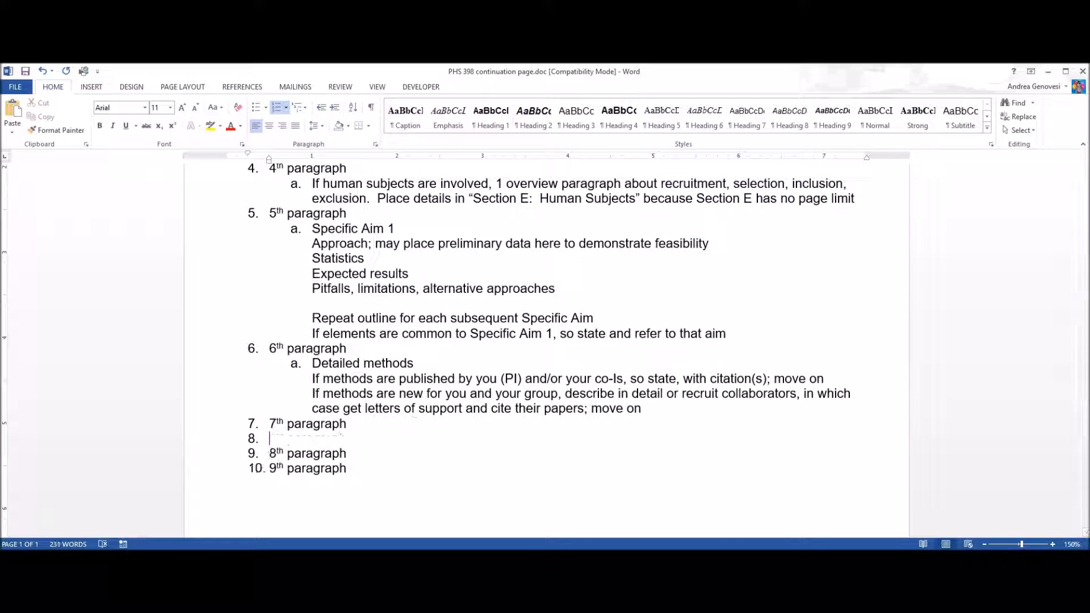
key(Tab)
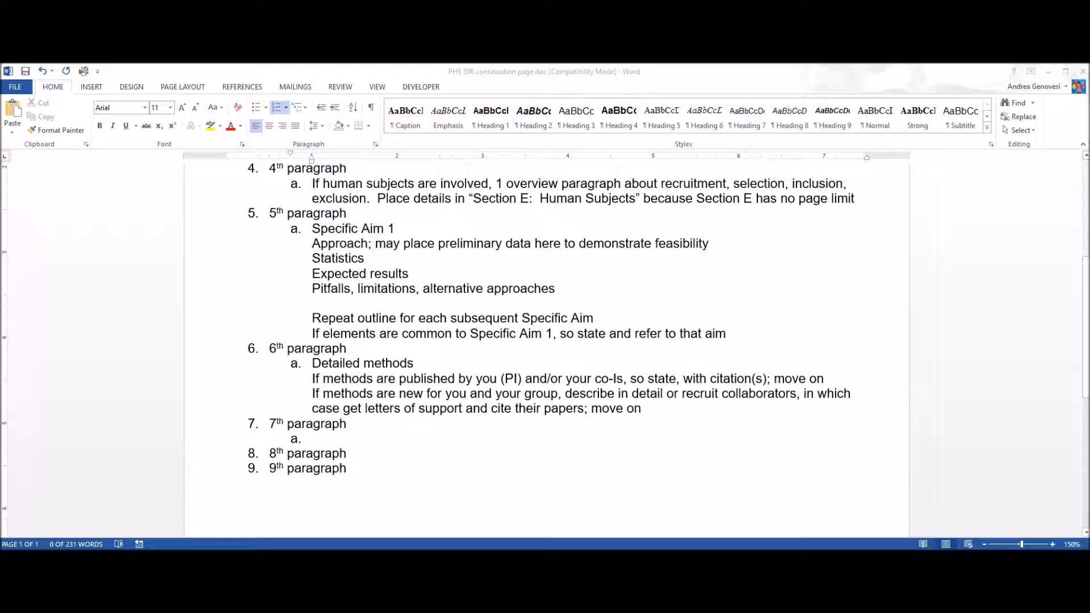
click(350, 431)
right_click(350, 428)
click(431, 246)
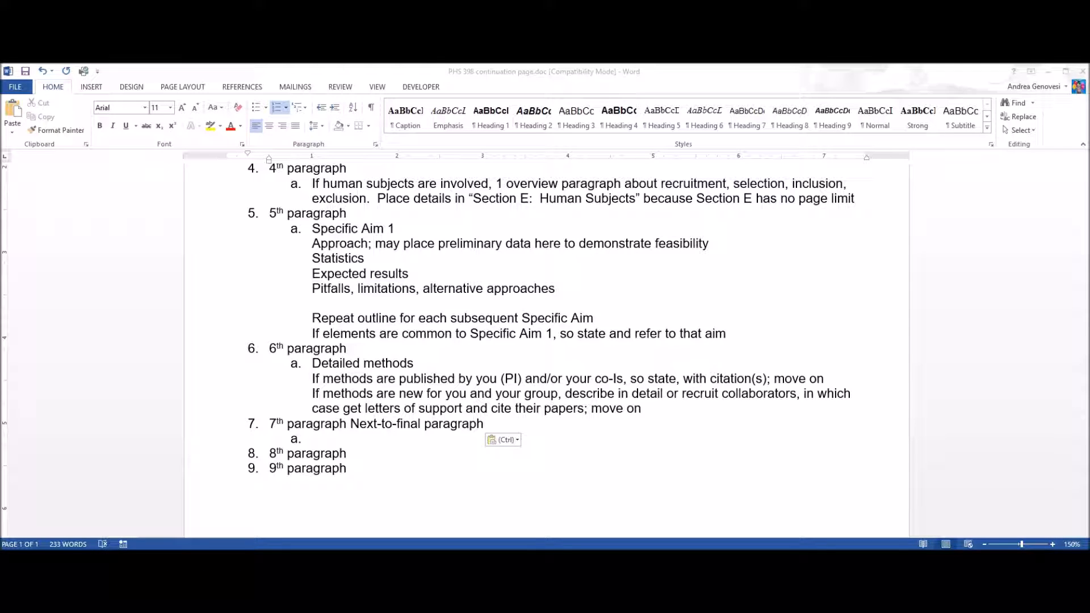
key(alt+Tab)
text(Timeline (graphic or words))
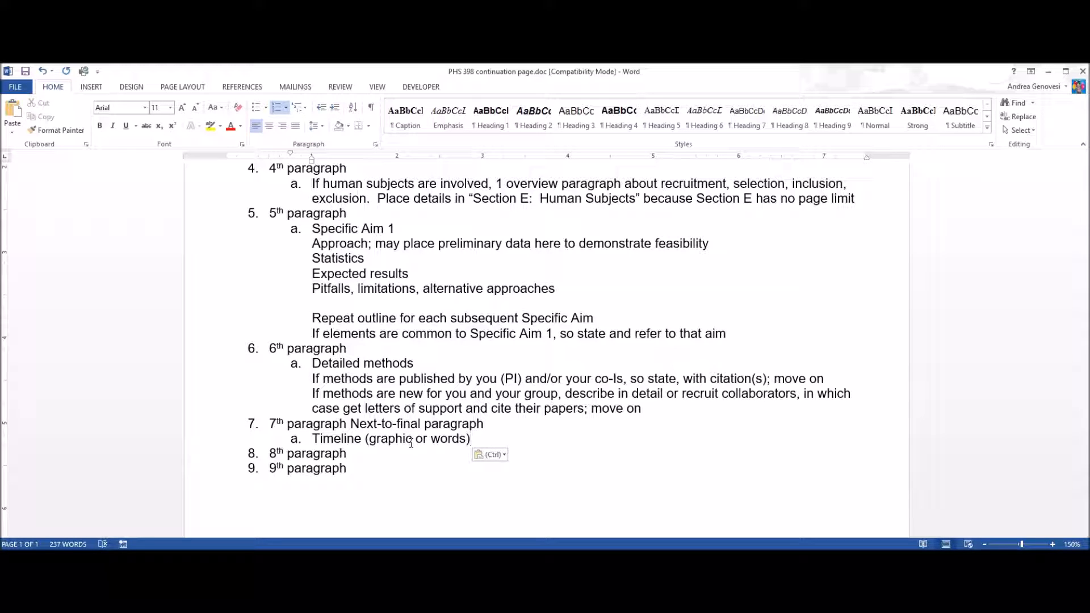
- Delete the "9th paragraph" item and append "final paragraph" to the "8th paragraph" heading
drag(352, 467, 250, 469)
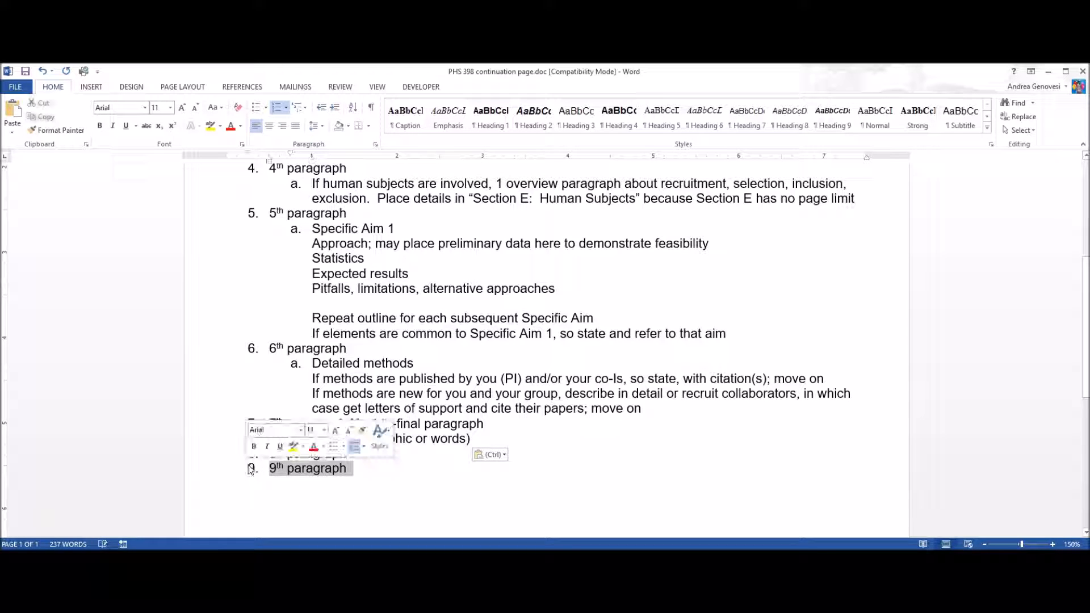
key(BackSpace)
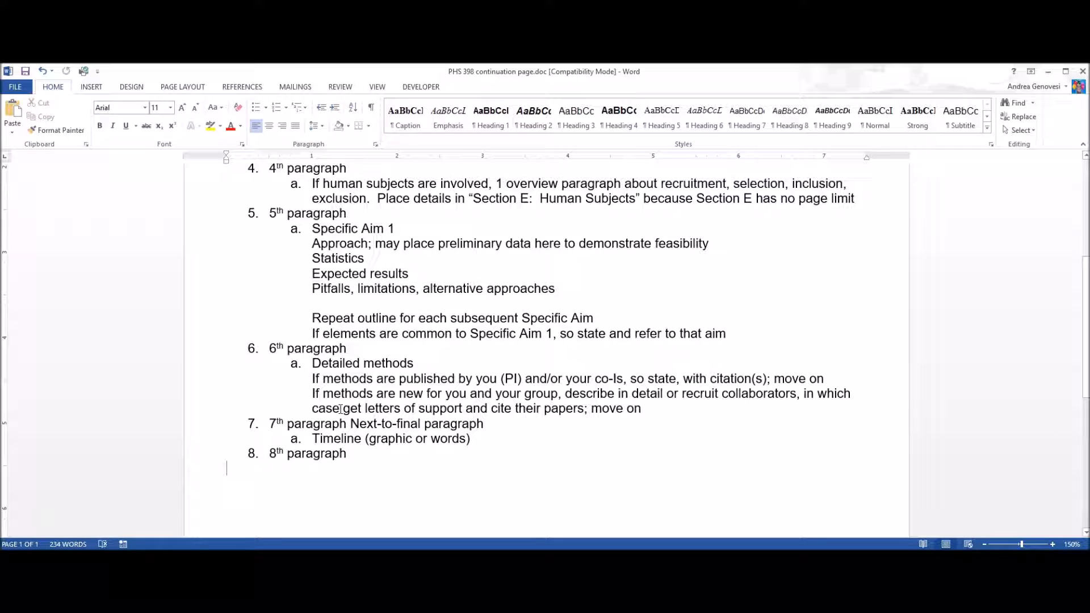
click(358, 454)
text(final paragraph)
- Add a second-level item under "8th paragraph" and paste there the guidance on ending on a positive note about feasibility or impact
key(Return)
key(Tab)
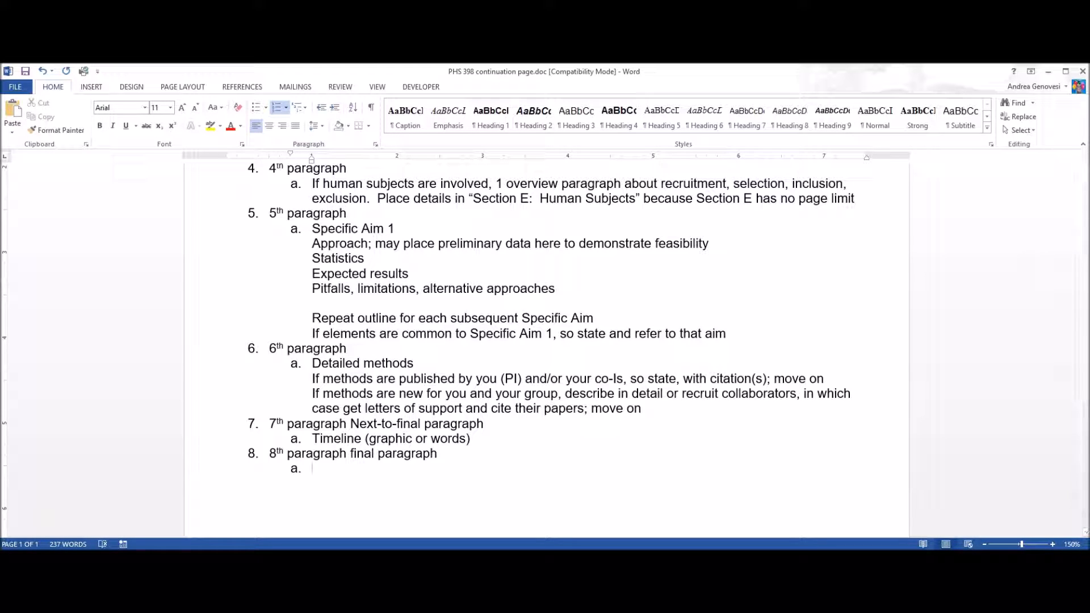
right_click(316, 470)
click(380, 295)
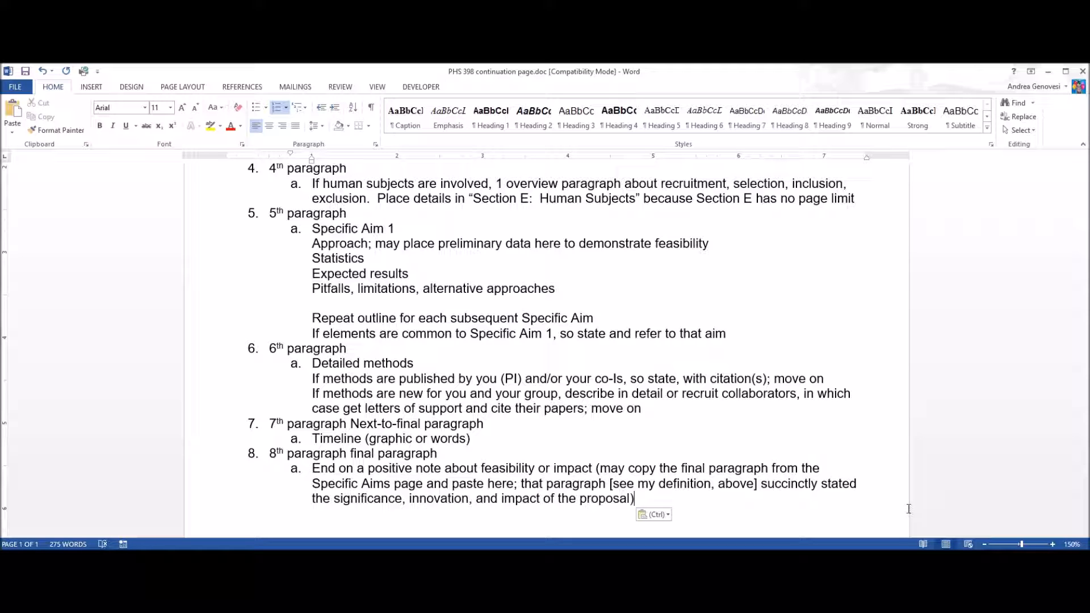
- Review the whole Approach outline from the 1st to the 8th paragraph for its content and list levels
click(805, 421)
scroll(805, 421, up, 3)
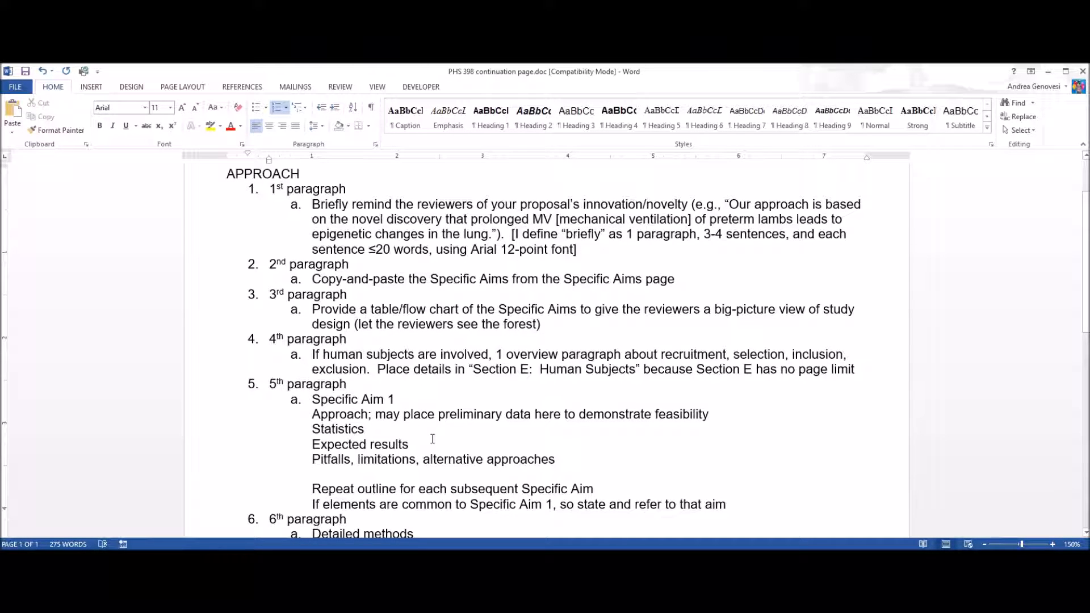
scroll(432, 439, down, 3)
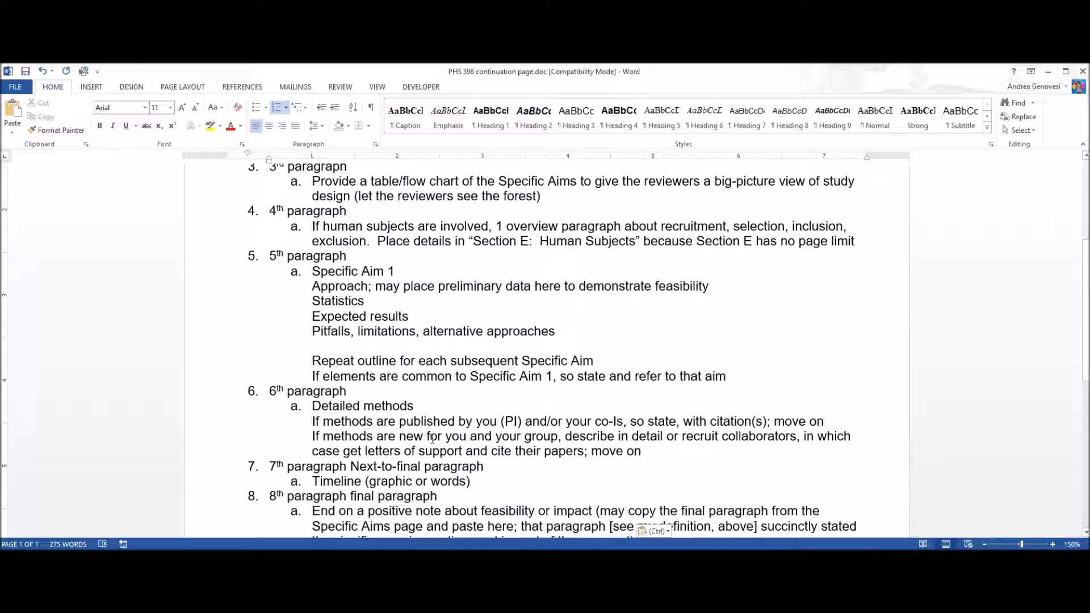
scroll(433, 439, down, 2)
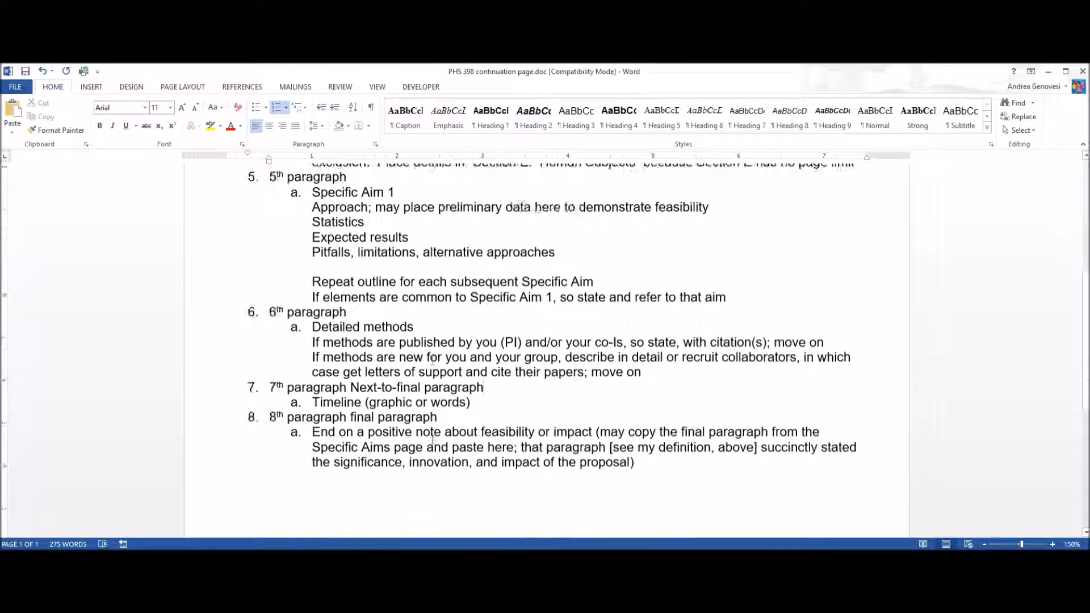
scroll(432, 439, down, 1)
scroll(432, 439, up, 6)
scroll(432, 440, up, 2)
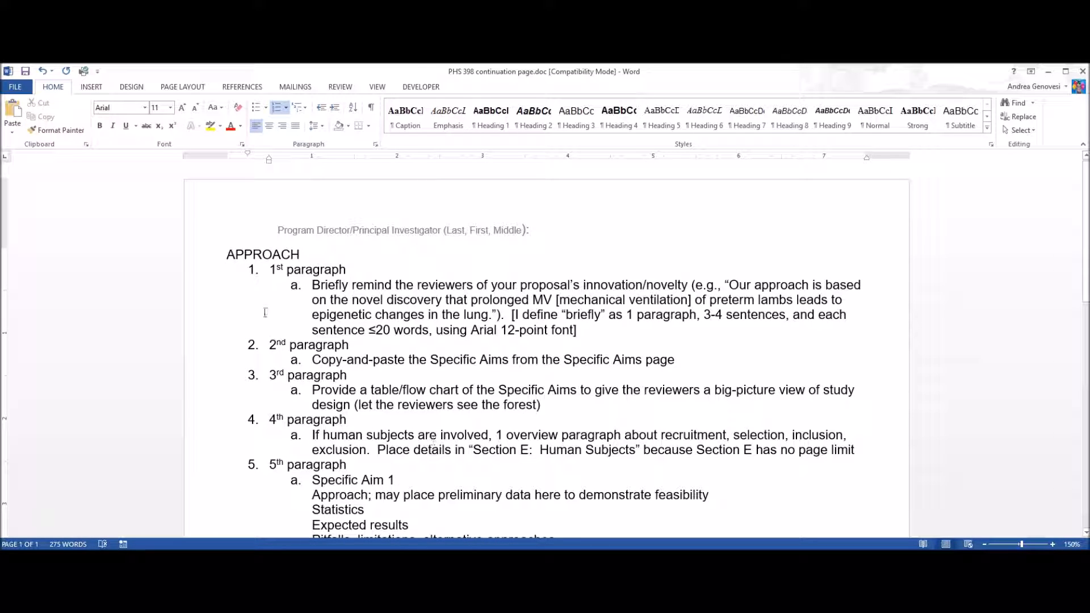
scroll(341, 427, down, 1)
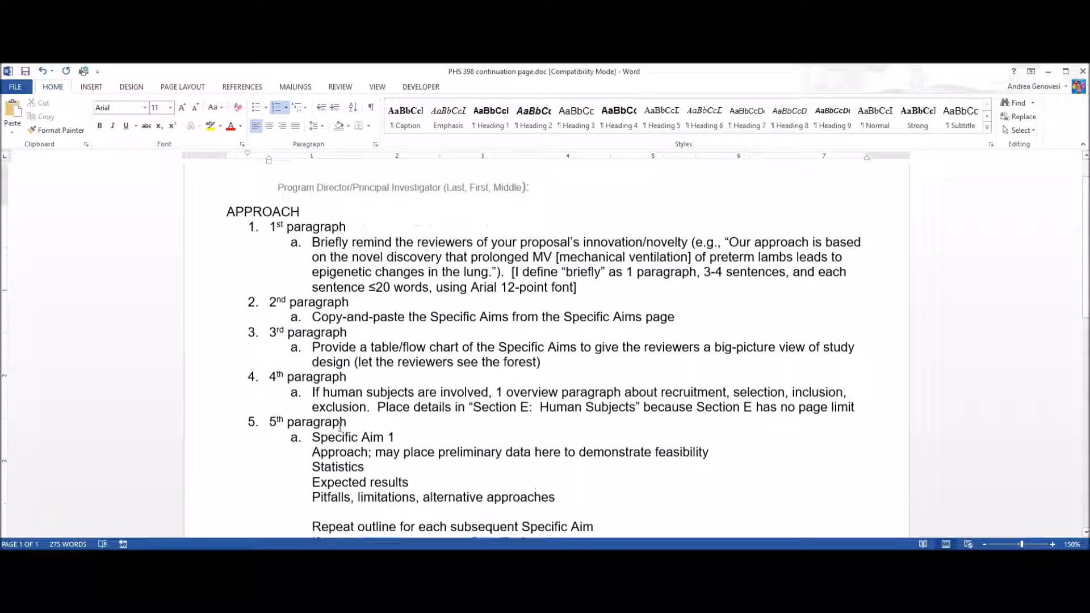
scroll(341, 427, down, 1)
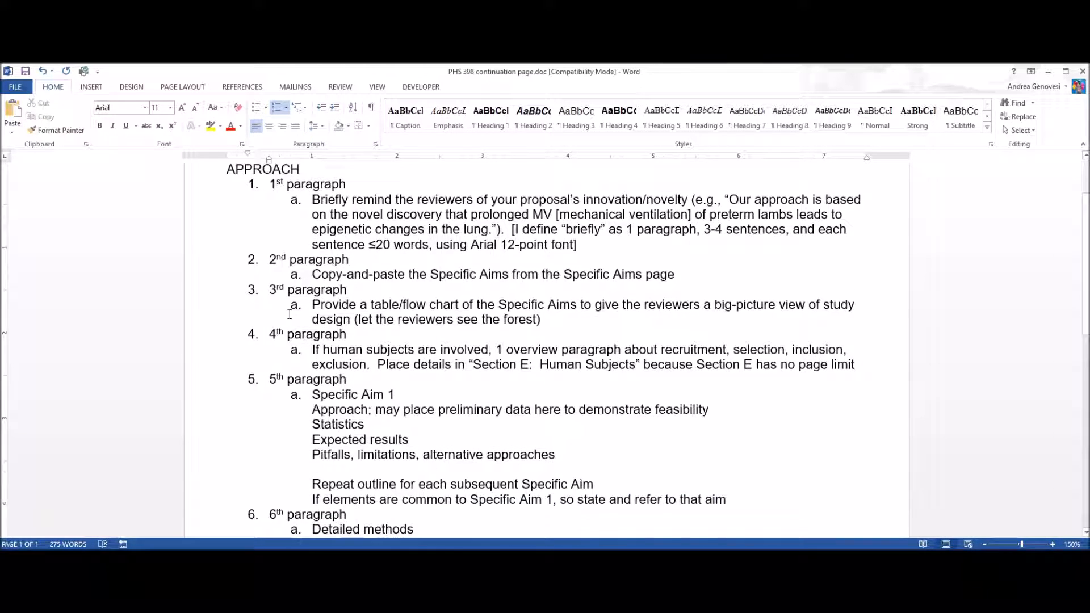